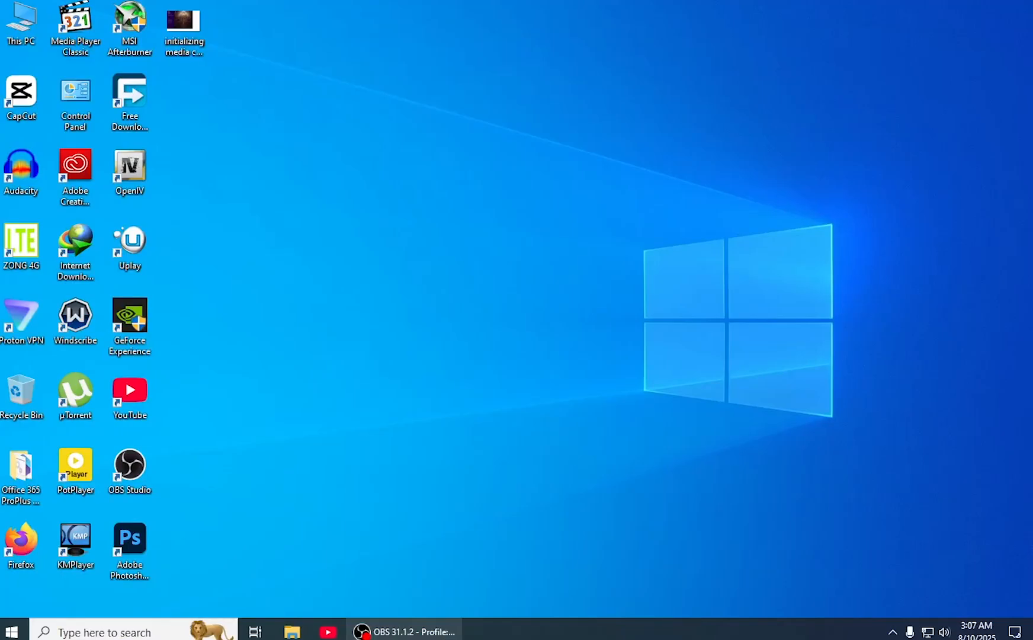
- Refresh the desktop a few times and briefly view the 'initializing media core.png' image
right_click(452, 214)
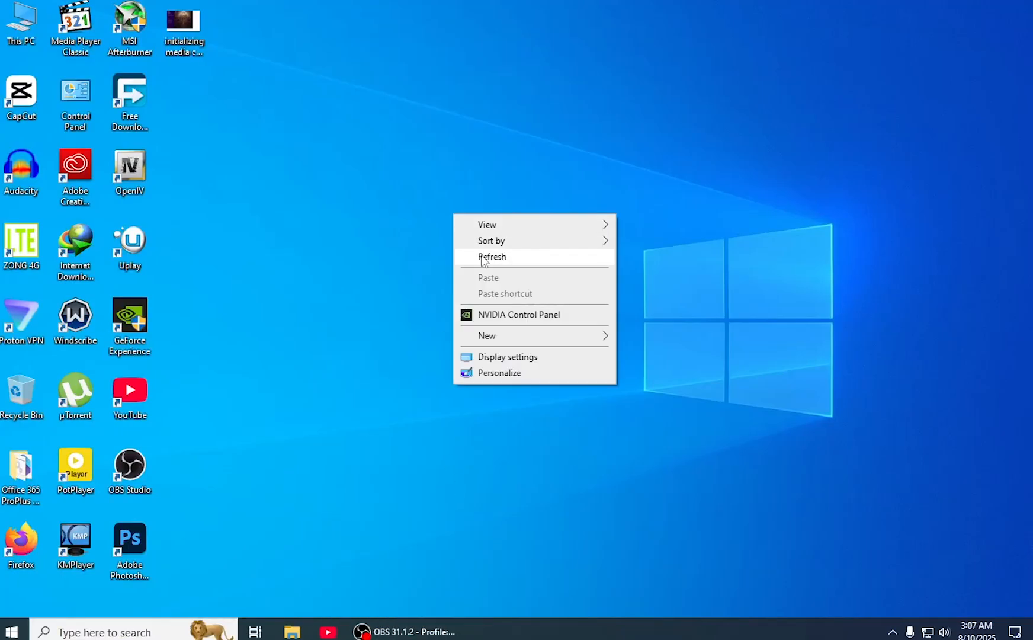
left_click(483, 257)
right_click(483, 257)
left_click(497, 264)
right_click(287, 228)
left_click(329, 273)
right_click(385, 253)
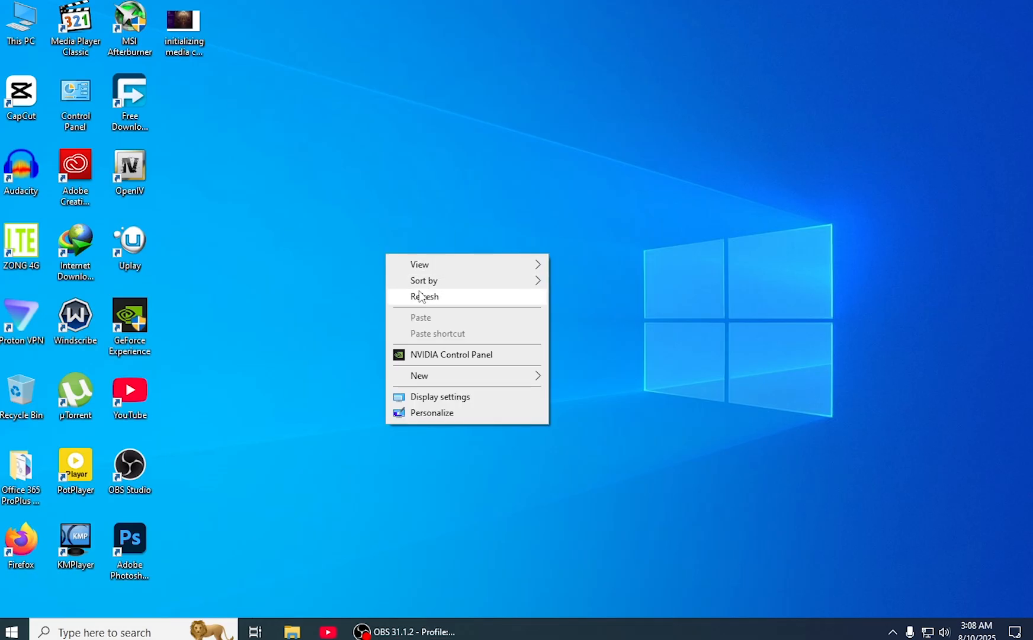
left_click(419, 297)
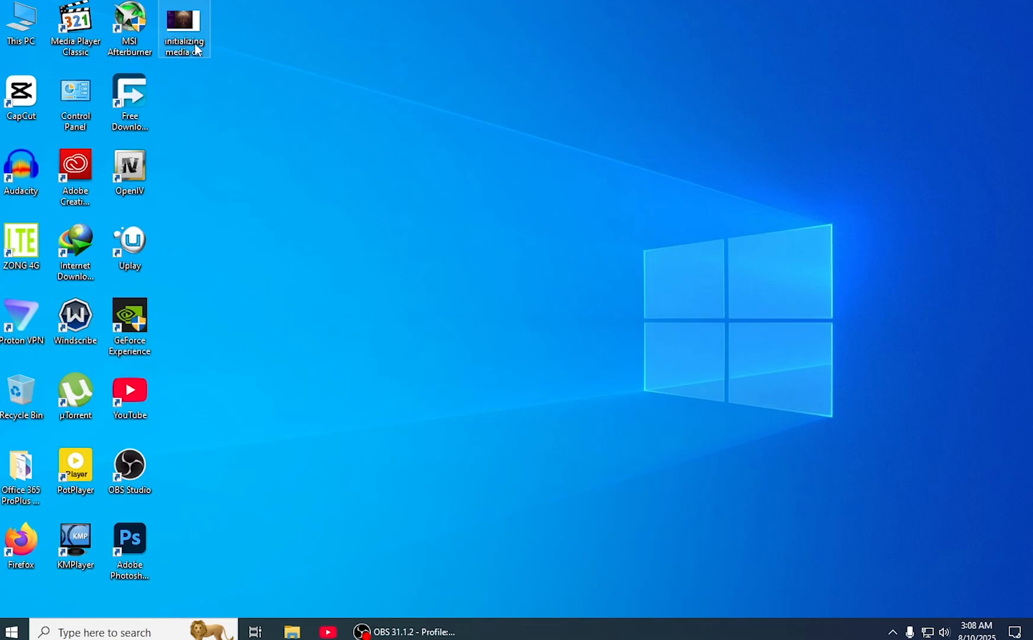
double_click(205, 62)
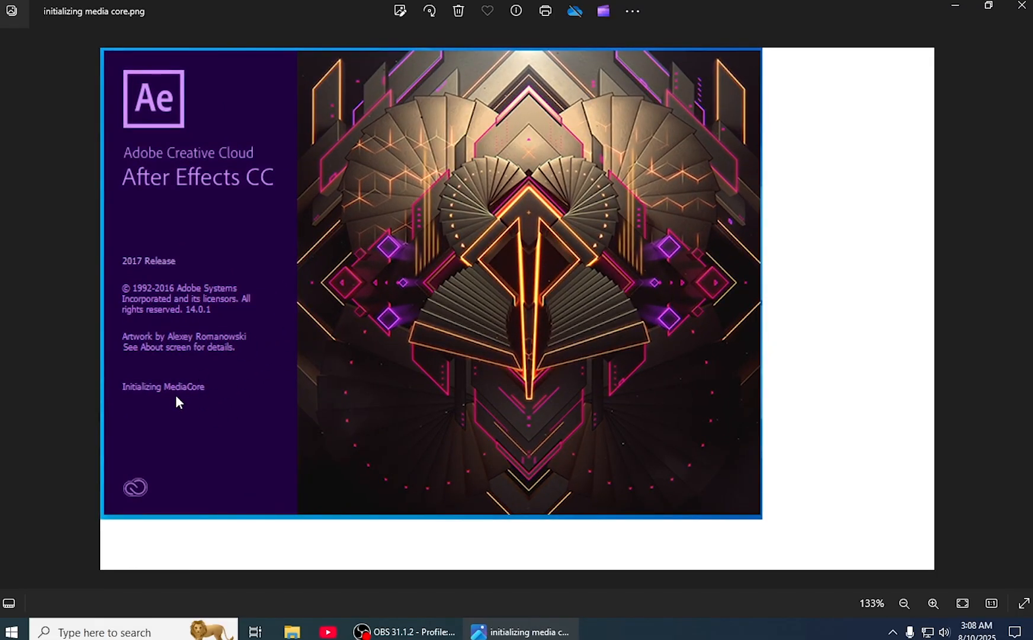
key("alt+F4")
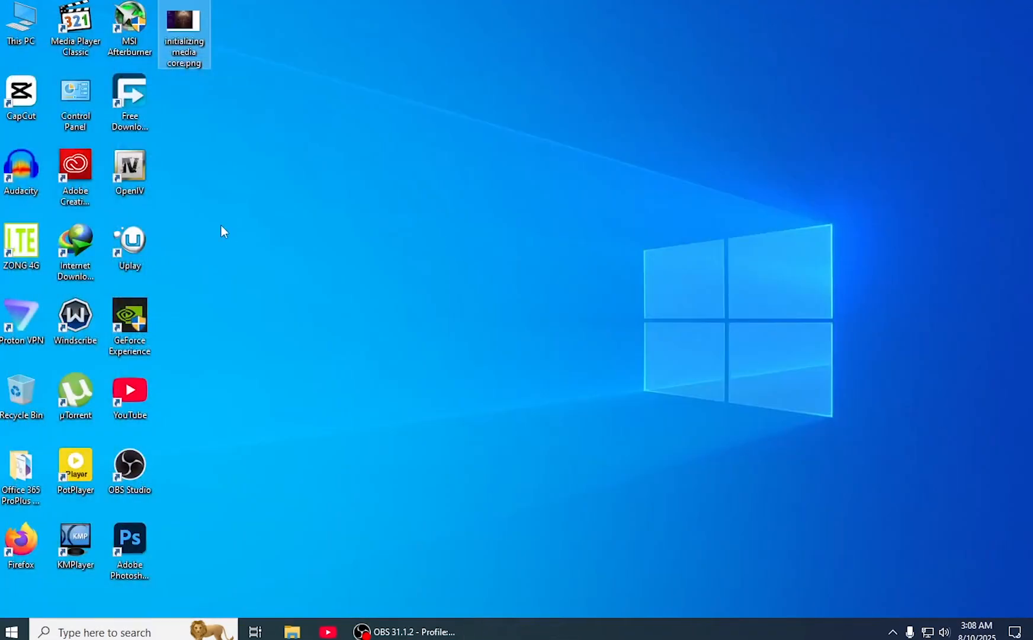
- Reach Windows Defender Firewall's allowed apps list, unlock it with Change settings and start 'Allow another app'
double_click(64, 104)
type("w")
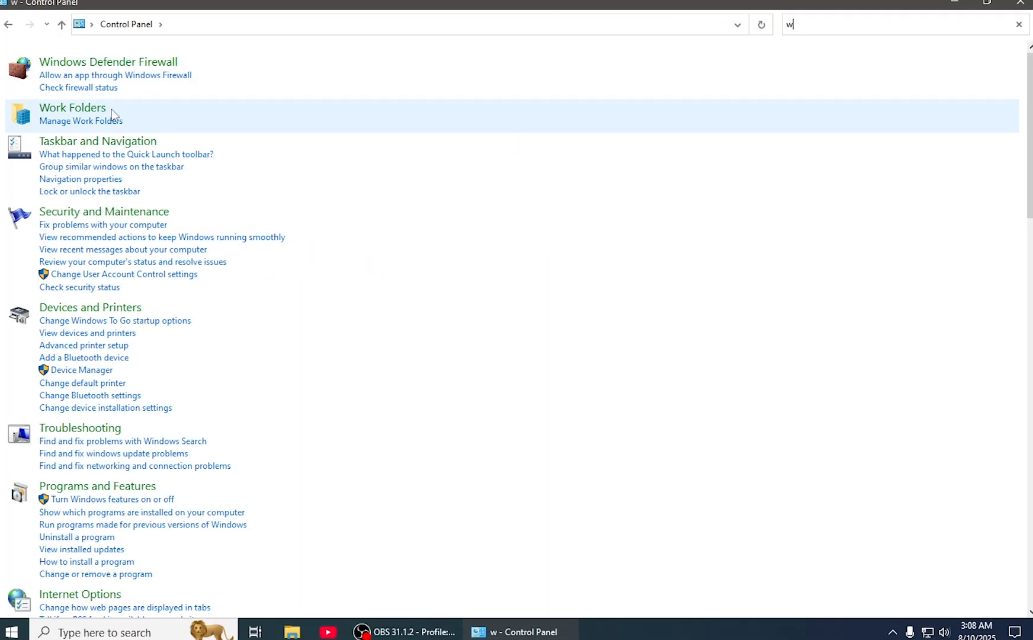
left_click(35, 68)
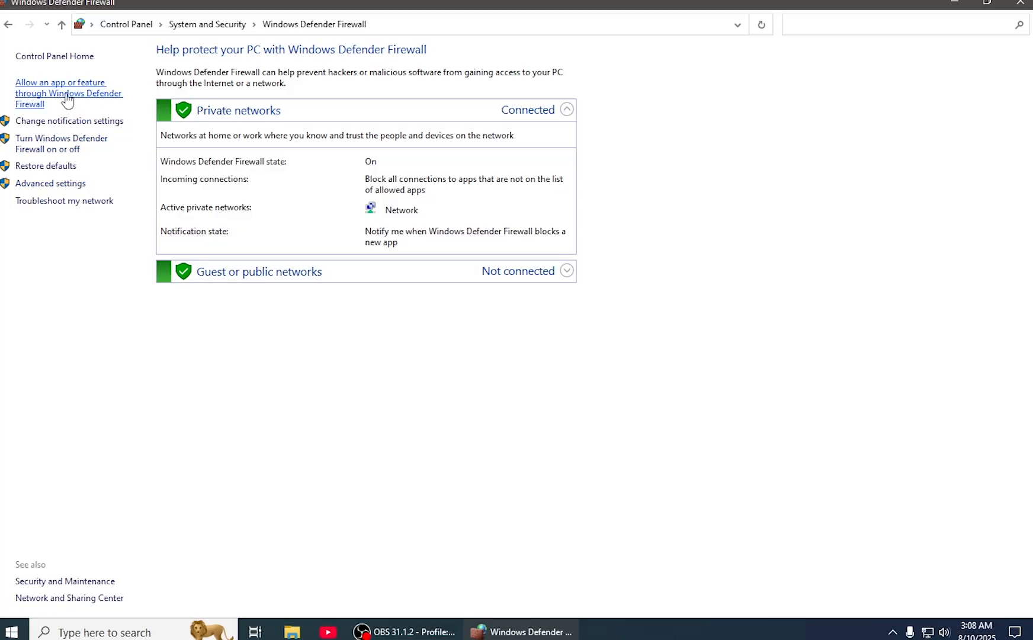
left_click(67, 97)
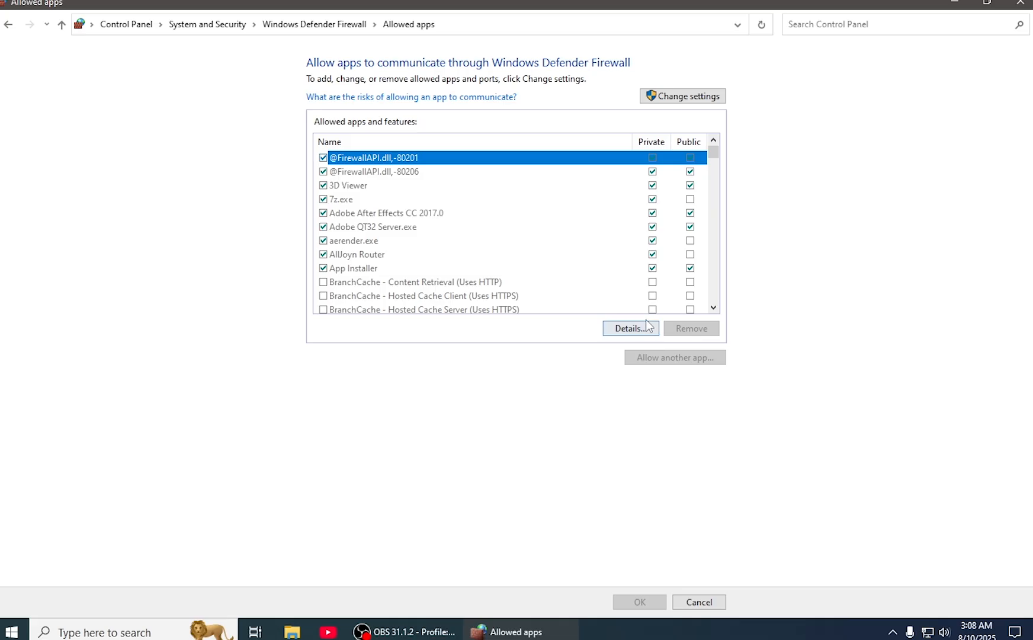
left_click(688, 96)
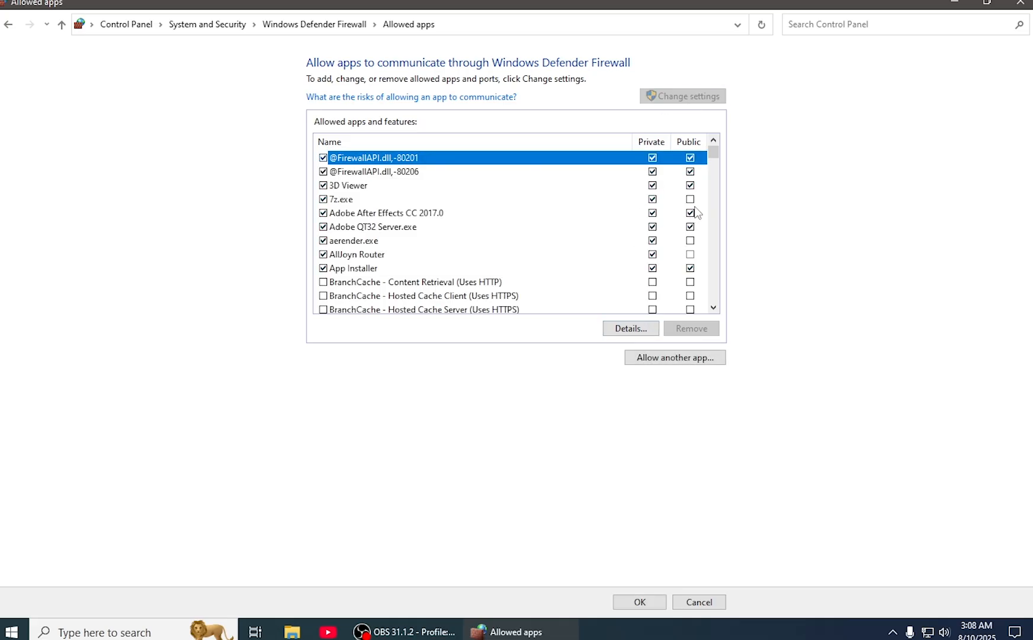
scroll(696, 211, "down", 2)
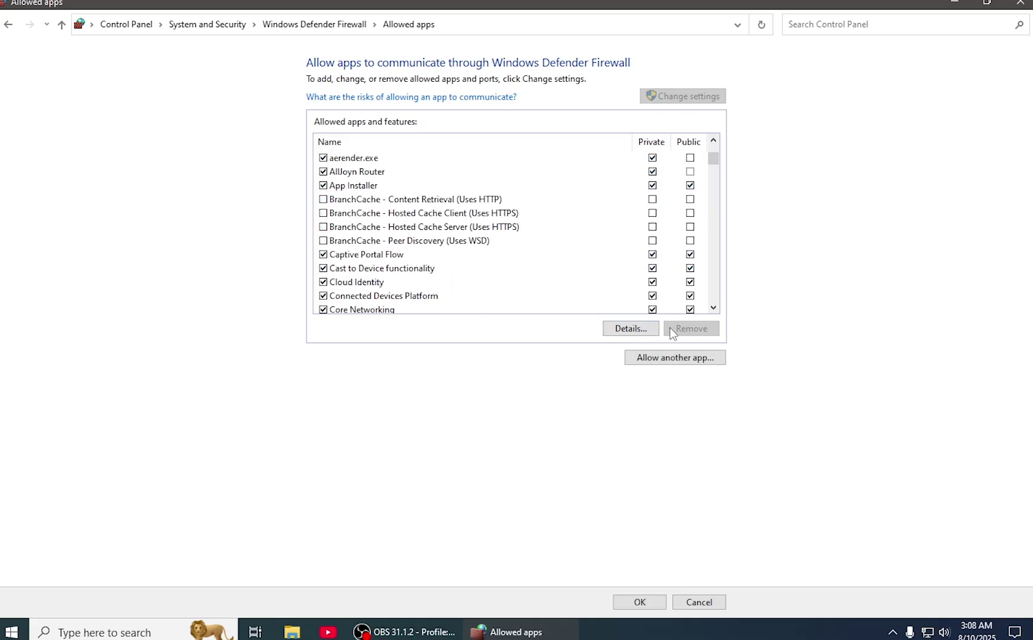
left_click(661, 365)
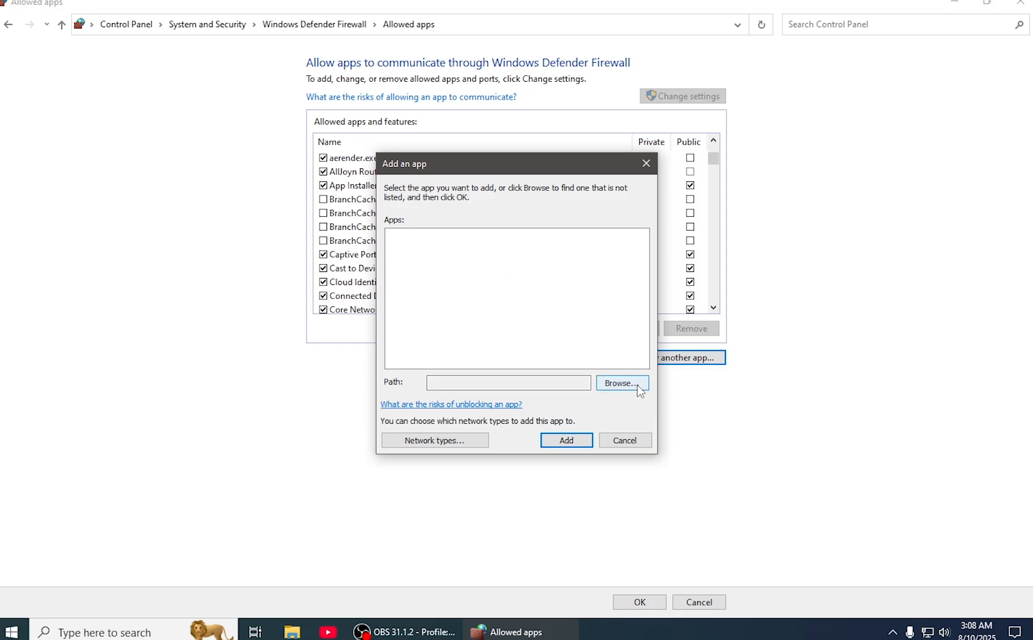
- Browse to C:\Program Files\Adobe and pick the Adobe After Effects CC 2017 entry as the app
left_click(639, 385)
left_click(467, 404)
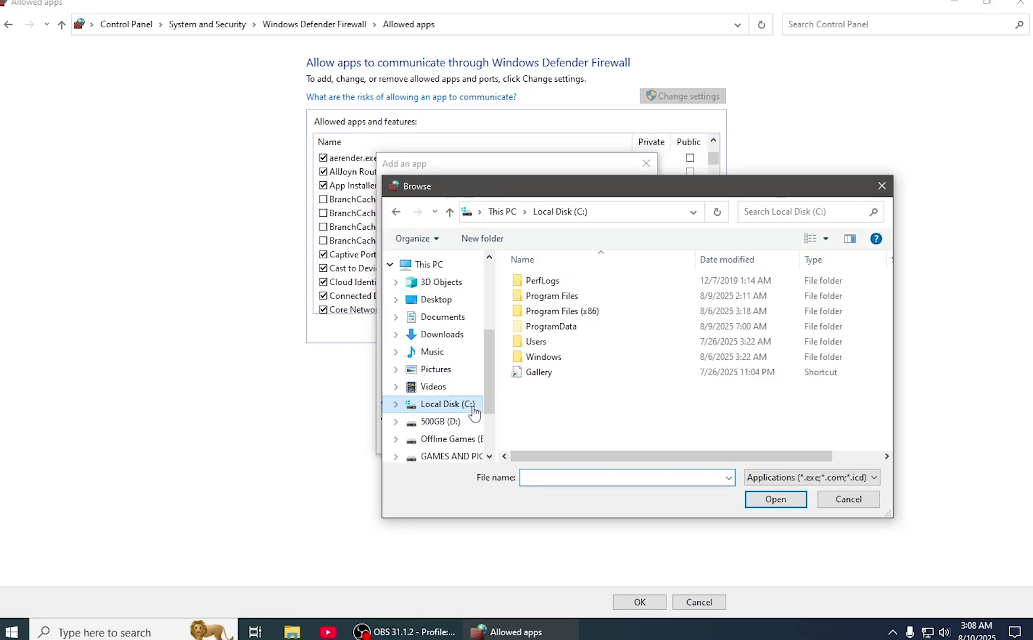
double_click(552, 297)
double_click(544, 296)
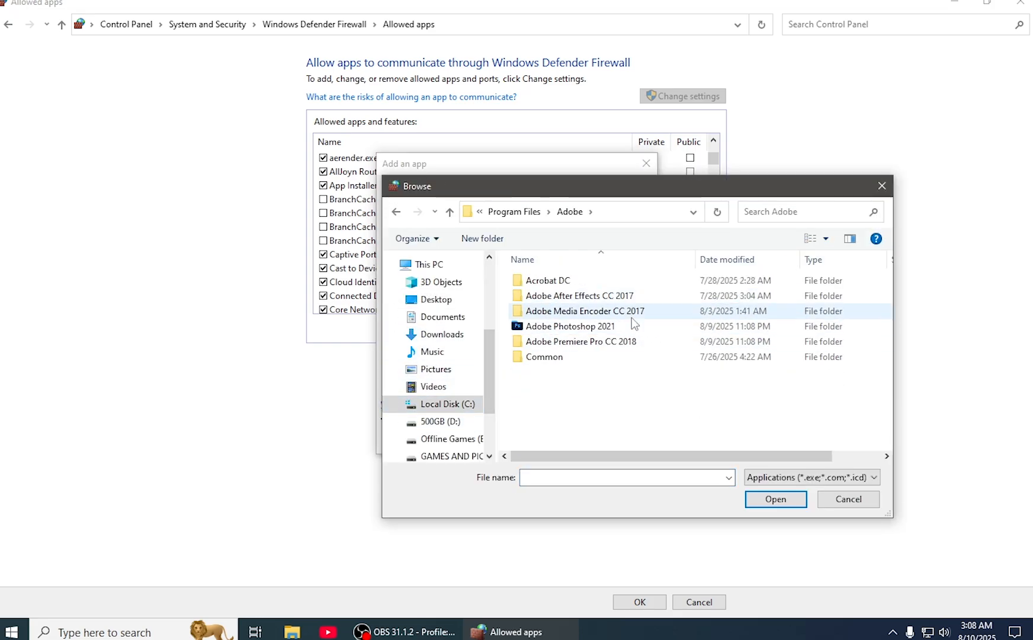
double_click(569, 295)
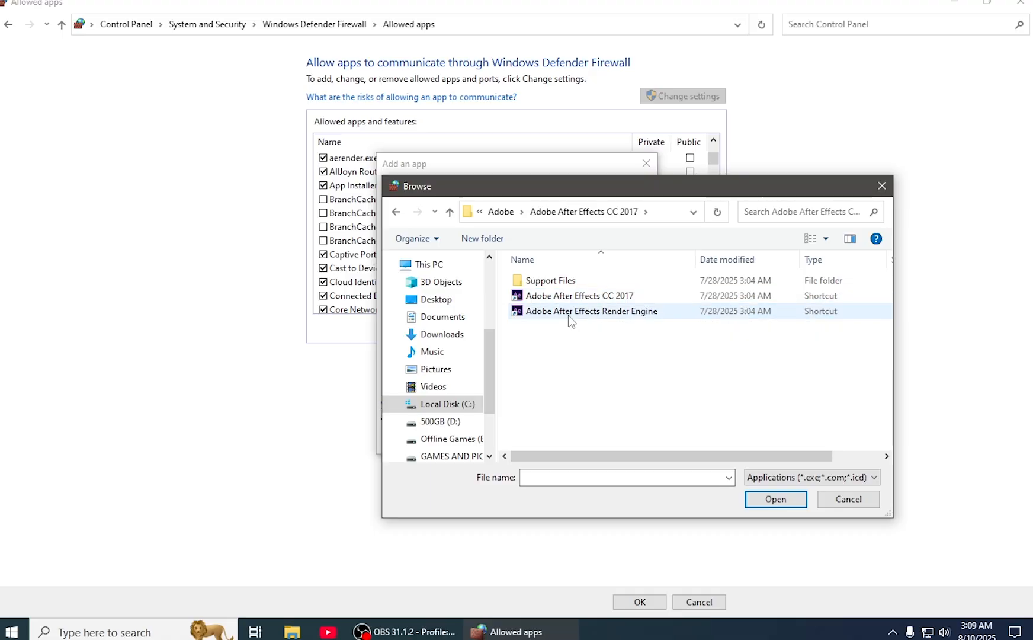
left_click(568, 301)
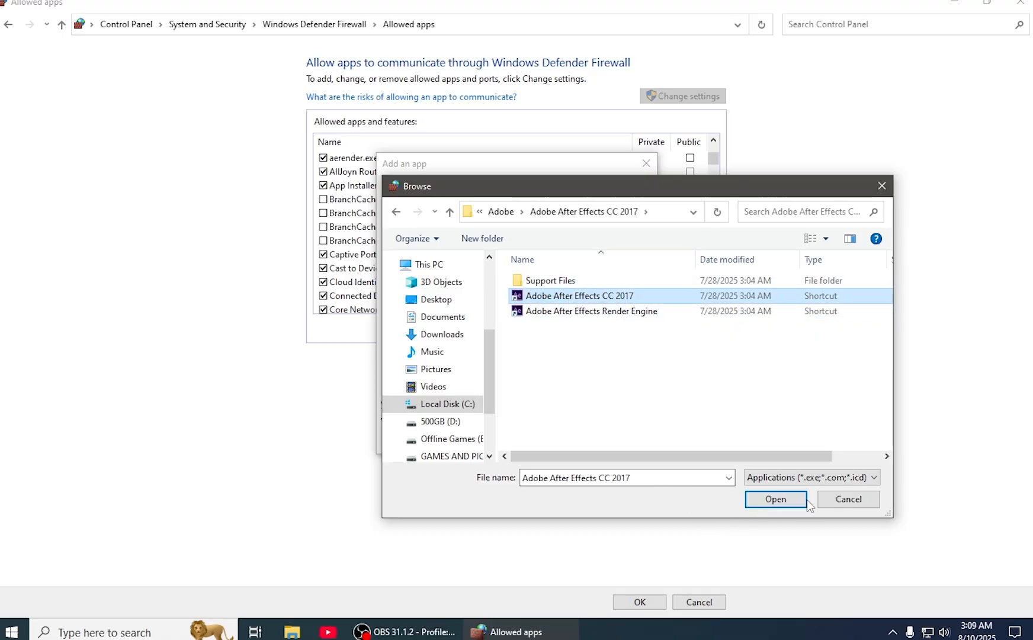
left_click(775, 499)
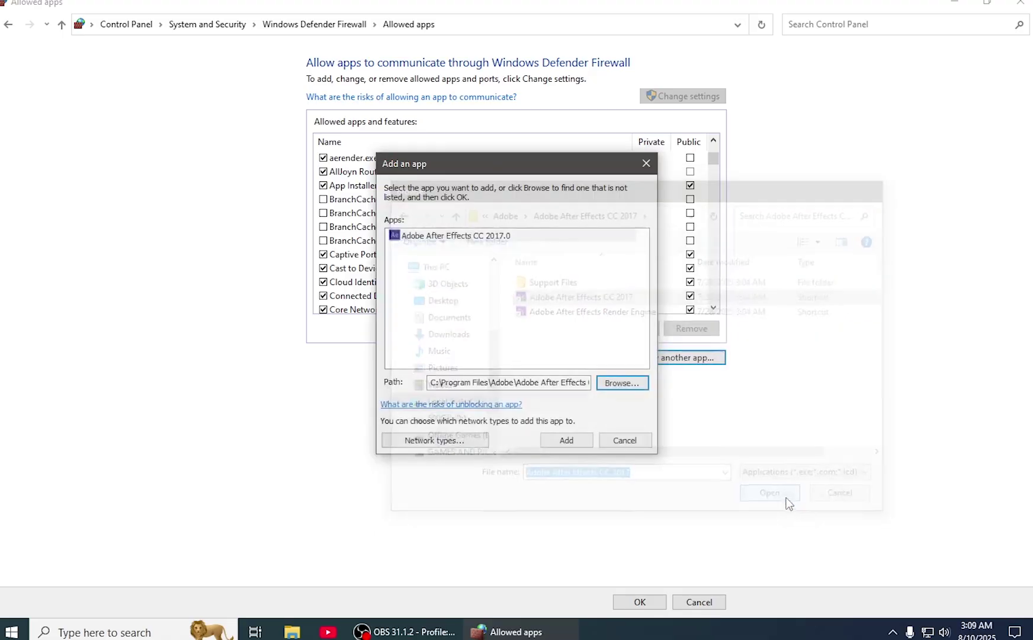
- Submit After Effects, dismiss the 'already in the list of exceptions' warning and browse again
left_click(574, 442)
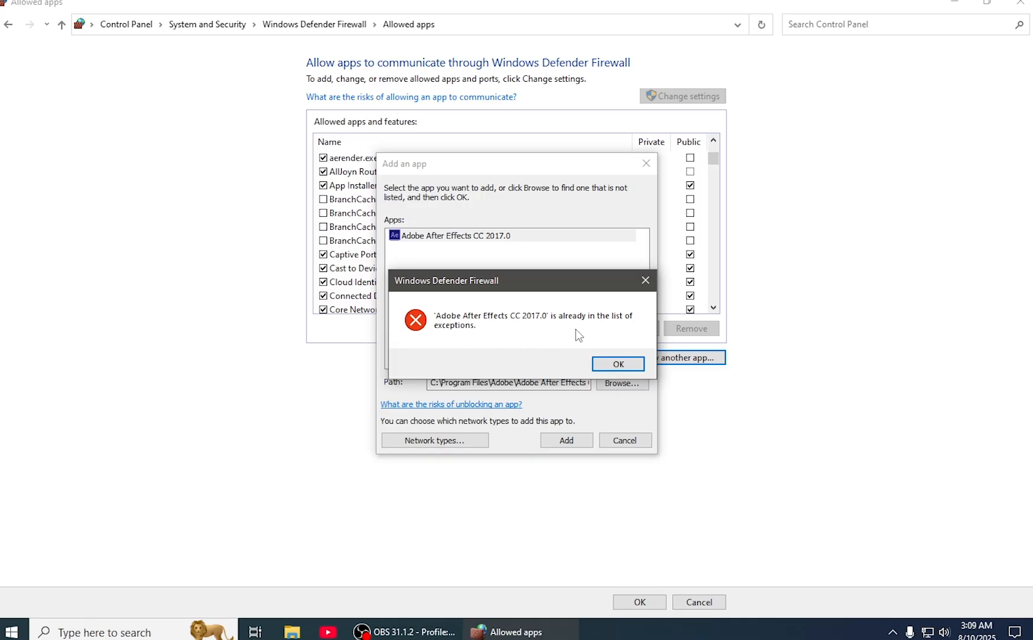
left_click(623, 365)
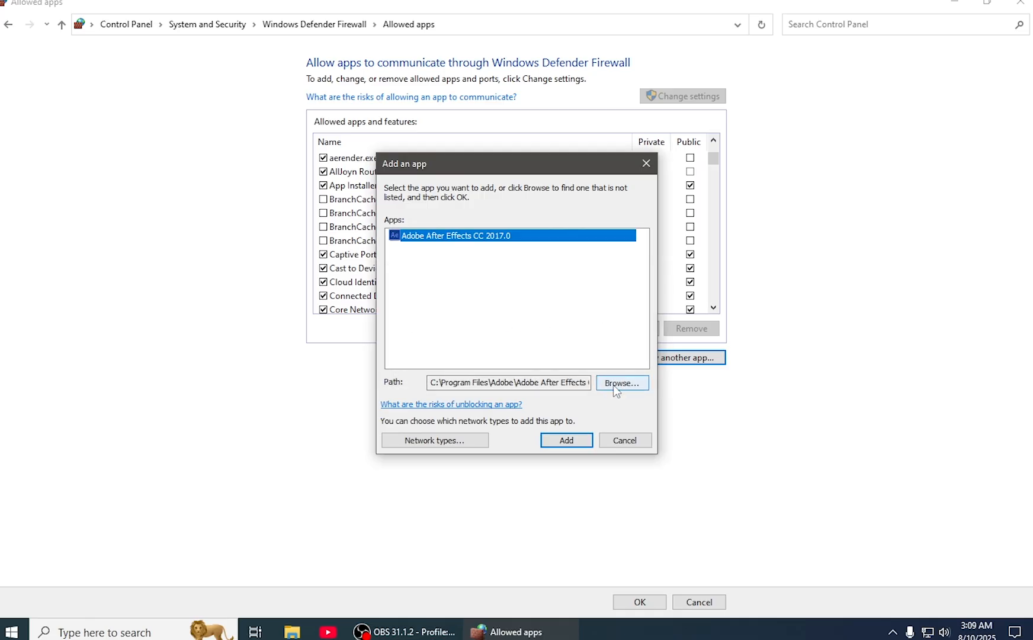
left_click(624, 383)
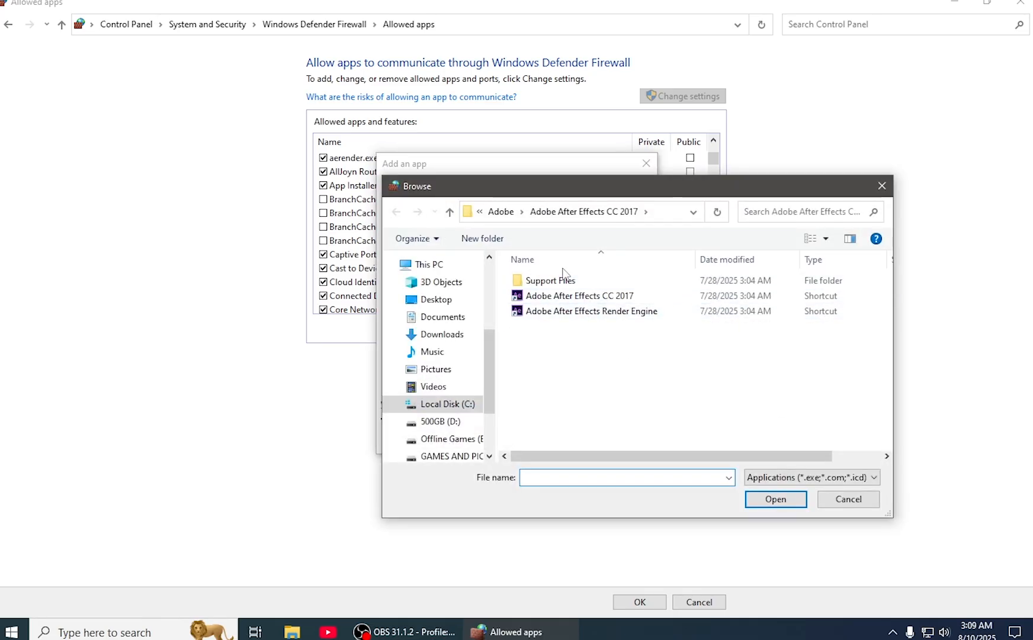
- Try adding dynamiclinkmanager.exe from Support Files\32; it is rejected as a duplicate
double_click(567, 283)
double_click(807, 327)
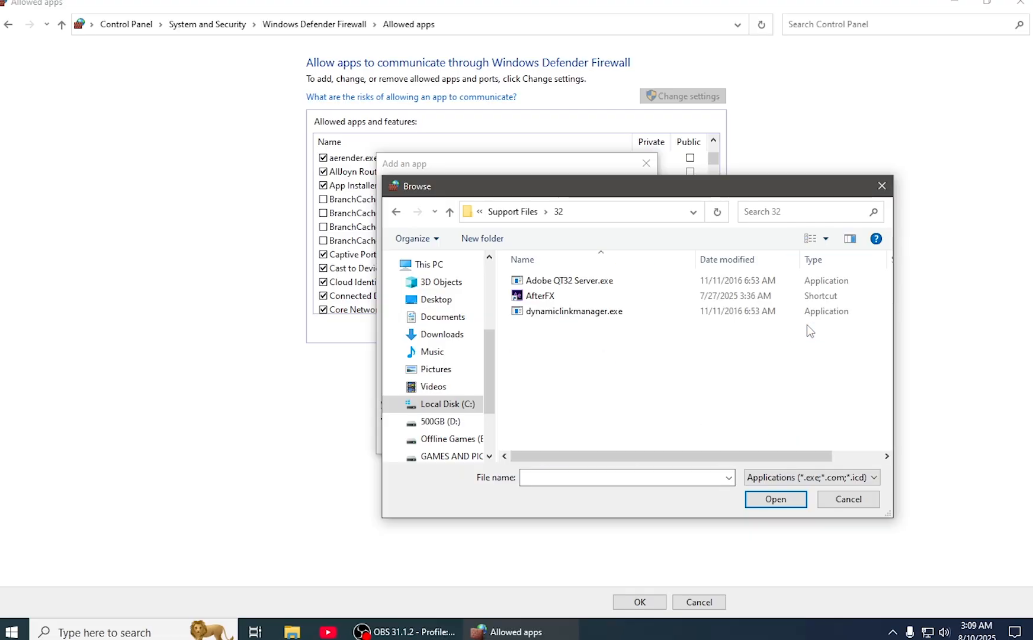
left_click(545, 311)
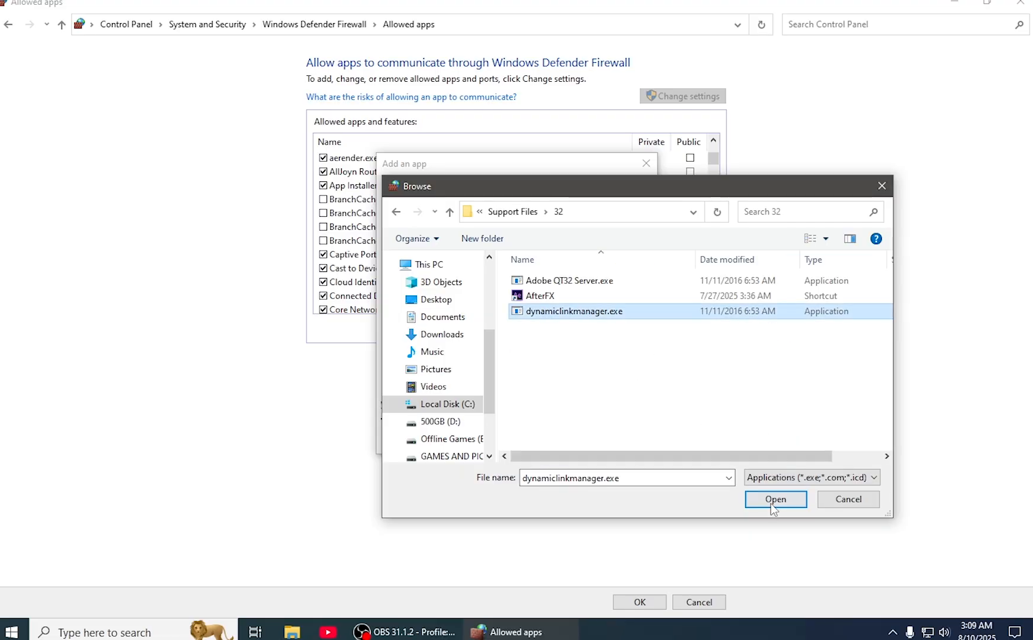
left_click(770, 498)
left_click(568, 440)
left_click(625, 362)
left_click(621, 383)
- Try adding Adobe QT32 Server.exe; it is also rejected as a duplicate
left_click(557, 281)
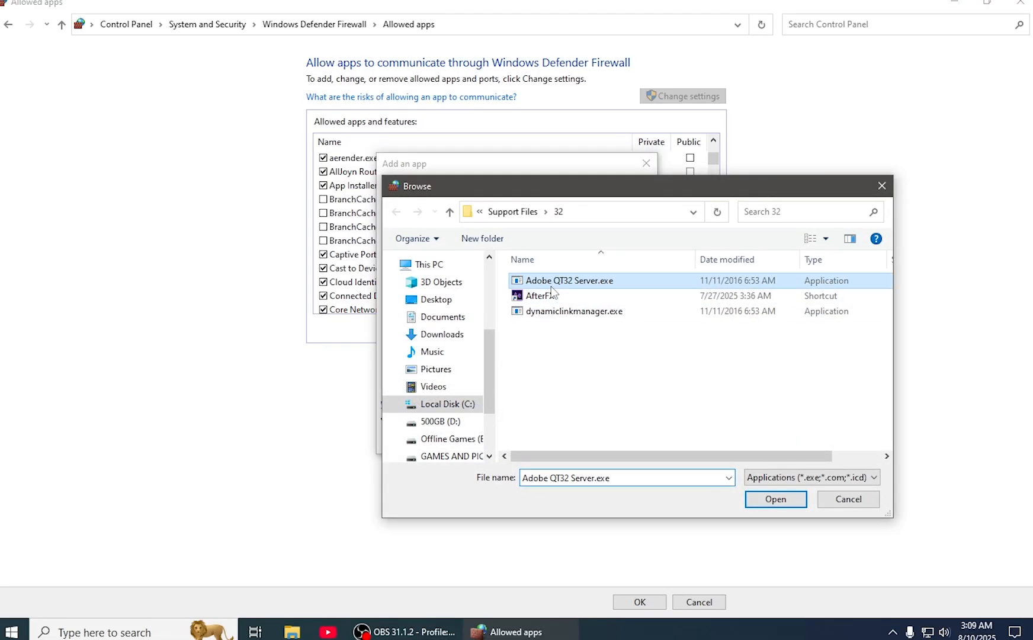
left_click(772, 500)
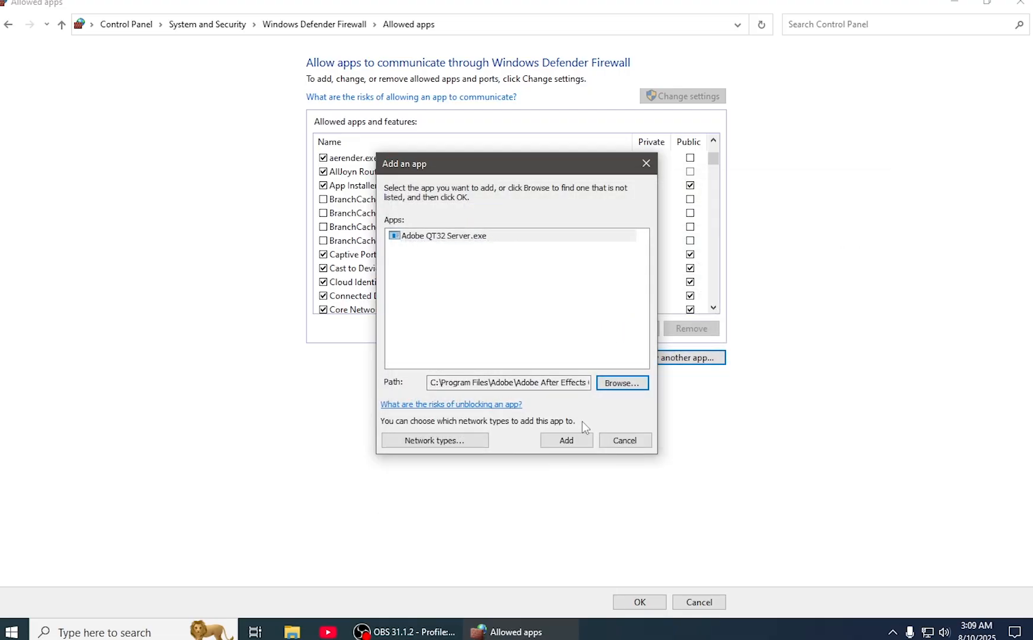
left_click(577, 440)
left_click(622, 363)
left_click(619, 382)
- Try adding the AfterFX shortcut; rejected as a duplicate, return to the file browser
left_click(558, 296)
left_click(775, 499)
left_click(587, 440)
left_click(617, 364)
left_click(620, 382)
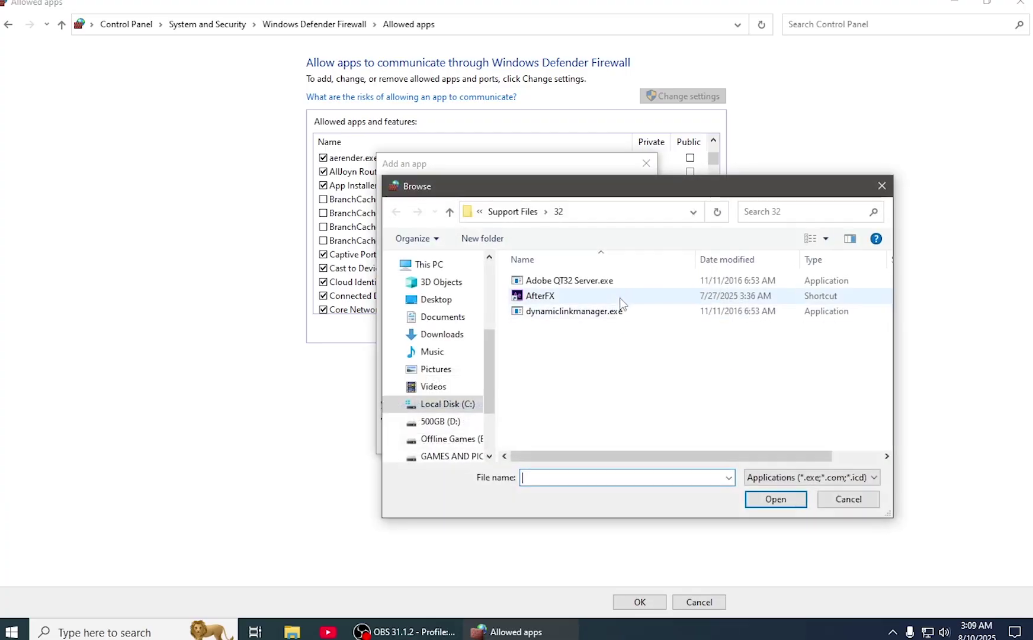
- Try adding AfterFX.exe from Support Files; dismiss the already-listed warning
left_click(512, 211)
scroll(615, 311, "down", 5)
scroll(609, 323, "down", 2)
left_click(577, 327)
scroll(581, 347, "up", 1)
scroll(573, 355, "down", 1)
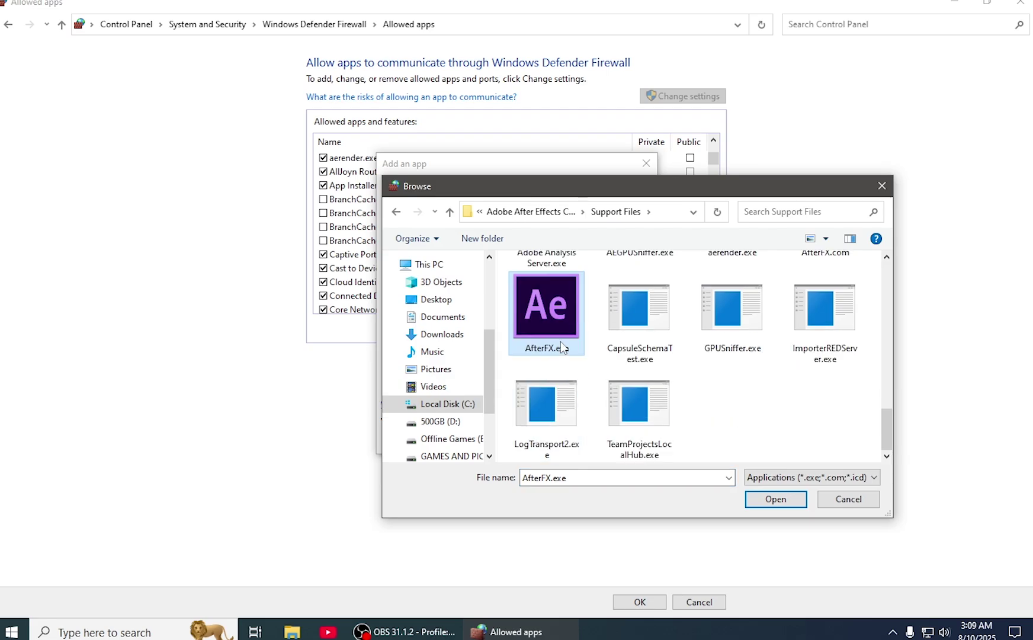
left_click(774, 500)
left_click(573, 440)
left_click(606, 363)
- Cancel the After Effects attempt and start adding another app with a fresh browse
left_click(624, 440)
left_click(678, 357)
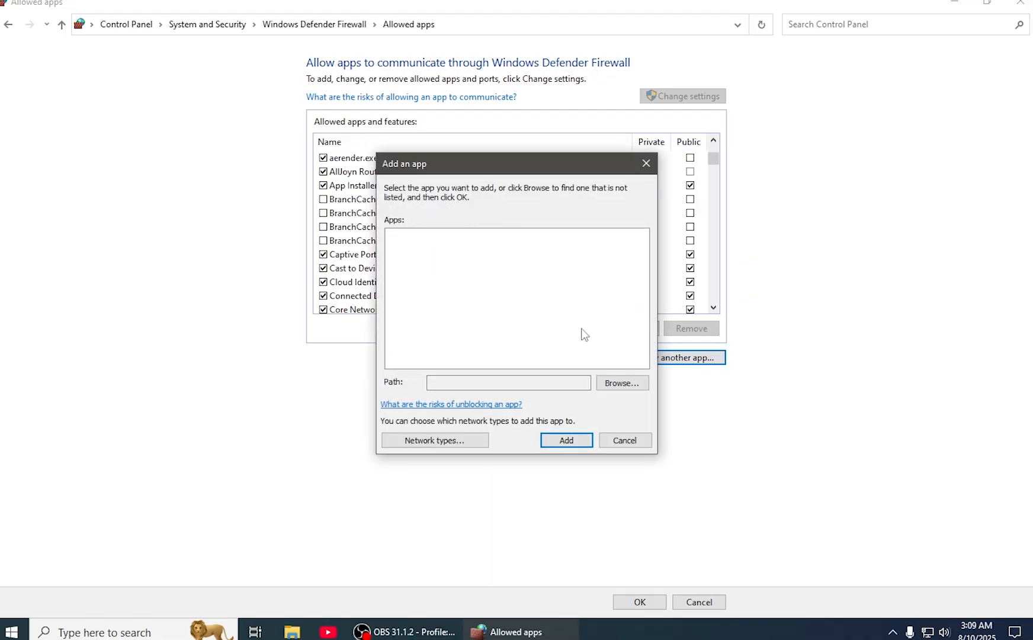
left_click(621, 383)
- Add Adobe Premiere Pro.exe from the Adobe Premiere Pro CC 2018 folder to the allowed apps list
left_click(524, 211)
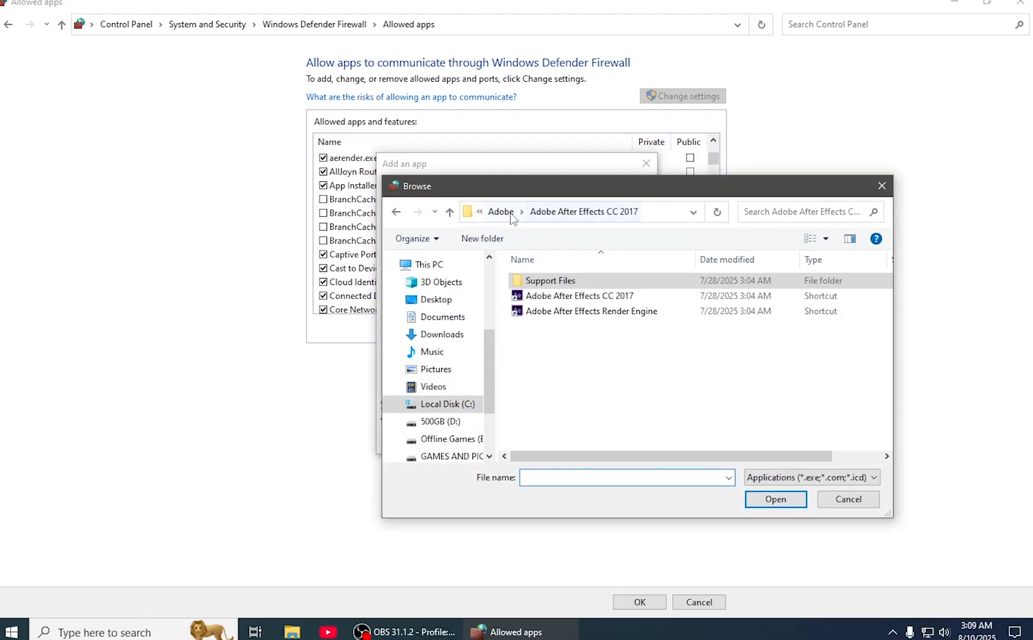
left_click(498, 213)
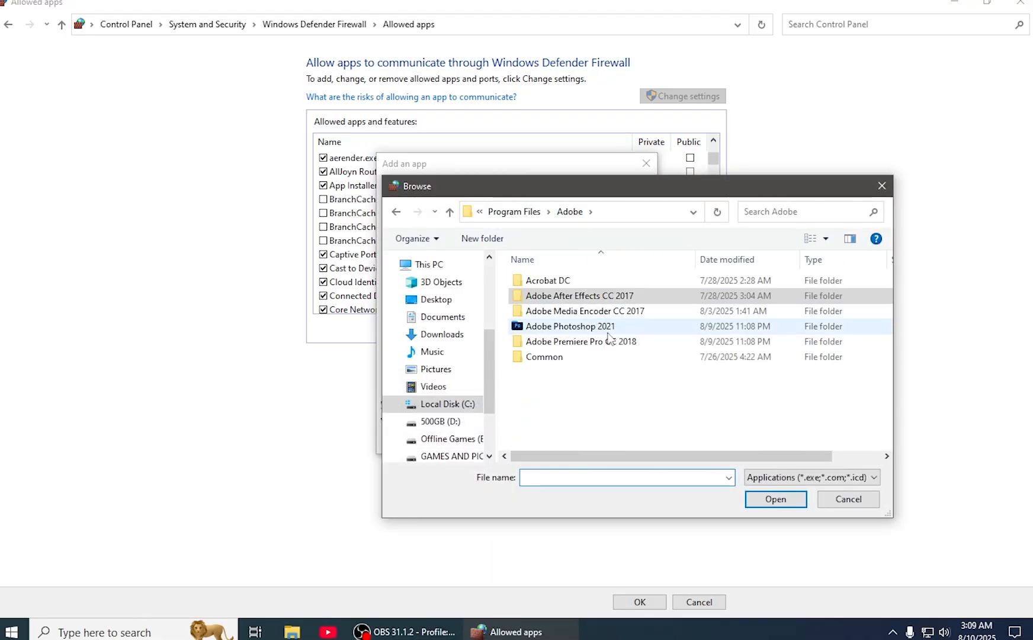
double_click(607, 342)
scroll(608, 351, "down", 5)
scroll(597, 320, "down", 5)
left_click(581, 380)
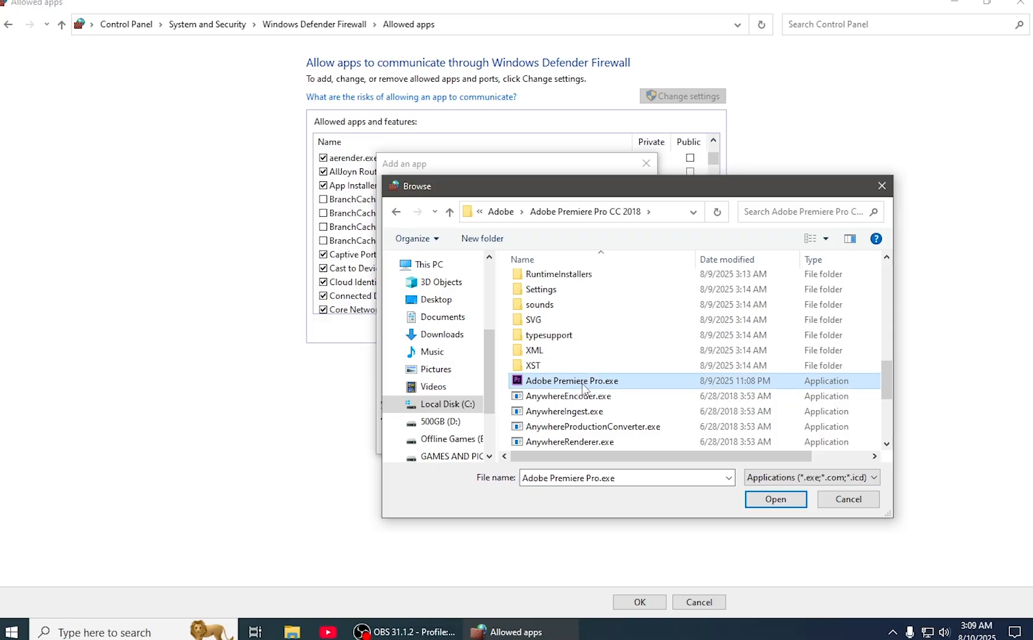
left_click(784, 499)
left_click(583, 441)
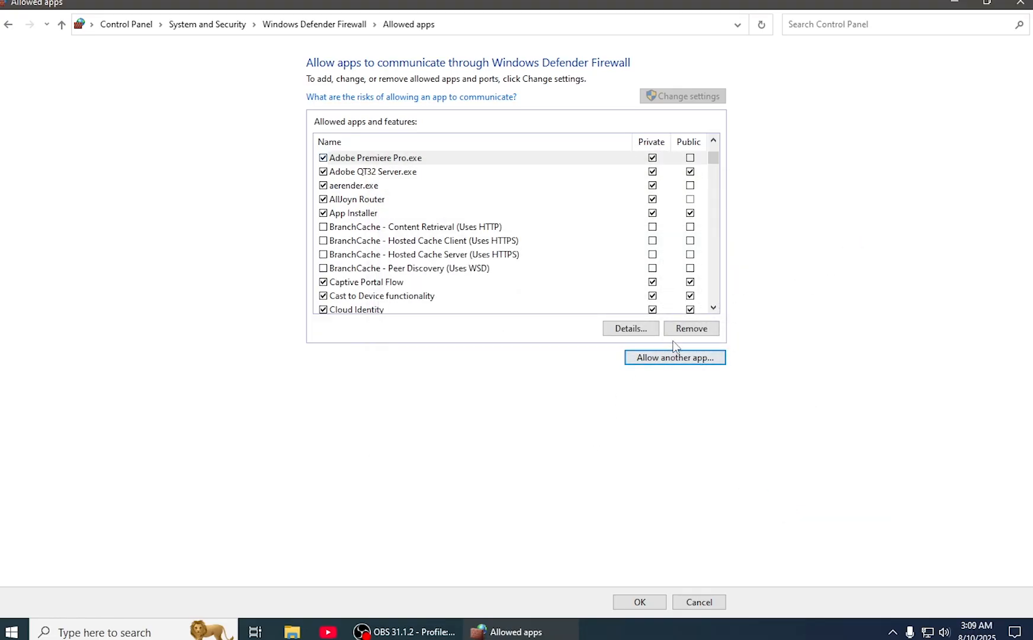
- Start another add-app entry and load Adobe Premiere Pro.exe into it again
left_click(687, 357)
left_click(615, 381)
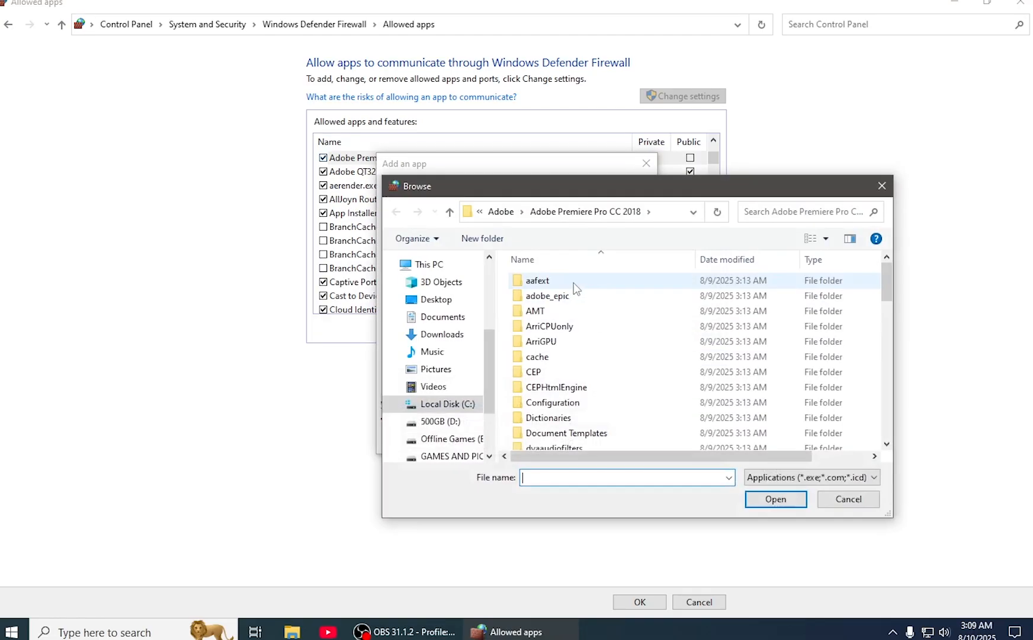
scroll(582, 320, "down", 5)
scroll(565, 335, "down", 2)
scroll(556, 343, "down", 3)
scroll(556, 347, "down", 2)
left_click(572, 335)
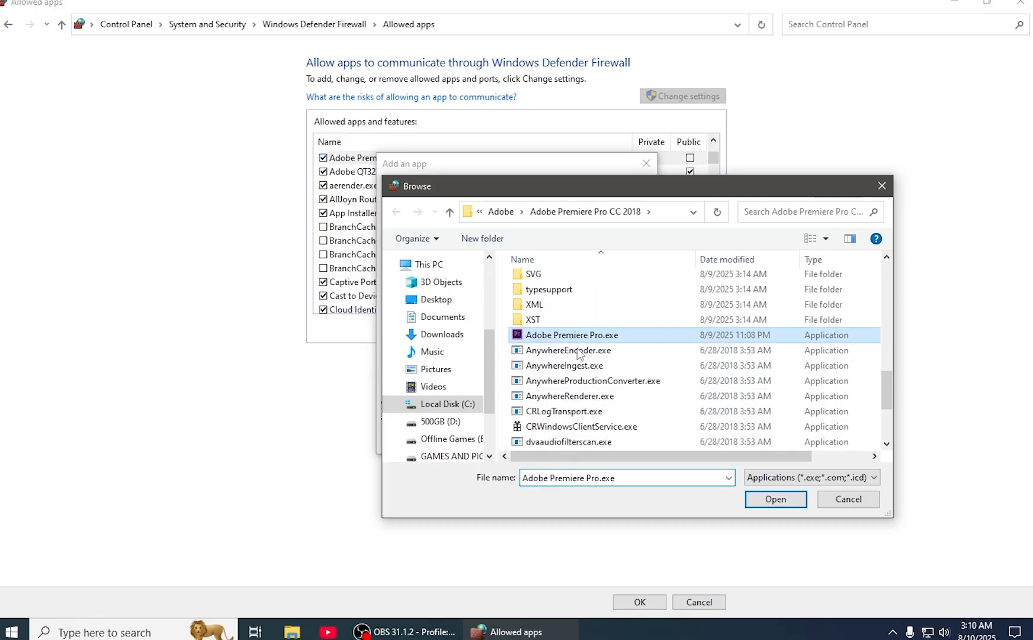
left_click(770, 500)
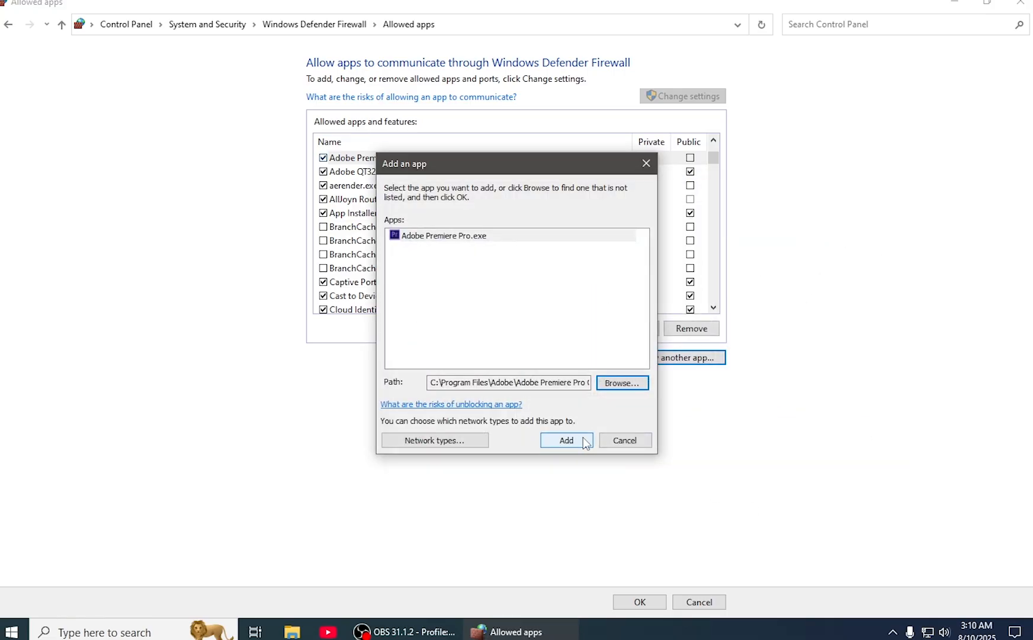